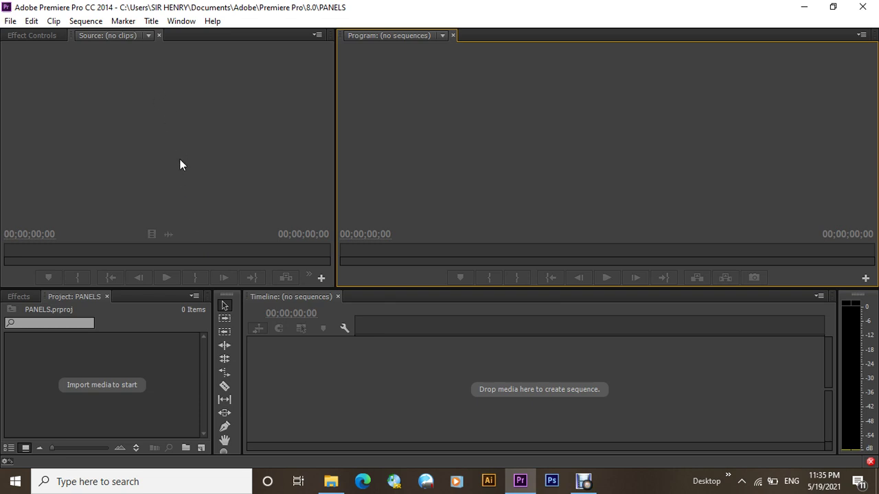
Create a default still title named "HENRY PRODUCTION" with the preset video settings
click(151, 21)
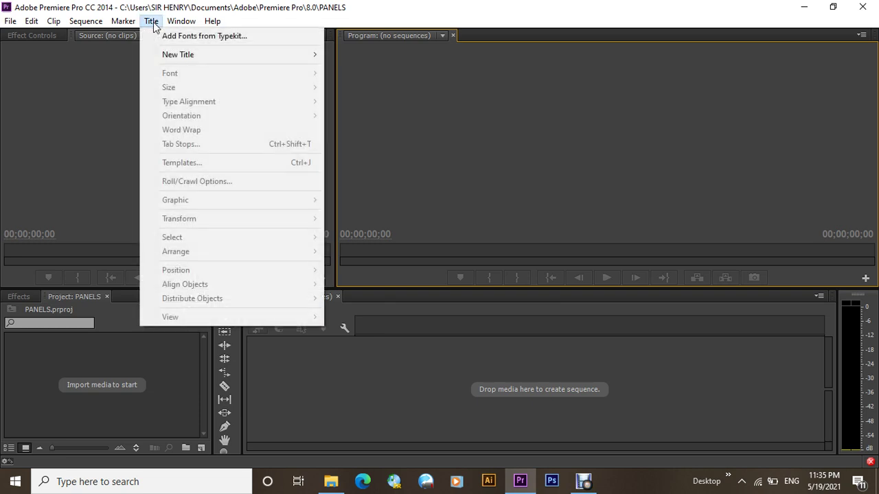
mouse_move(170, 60)
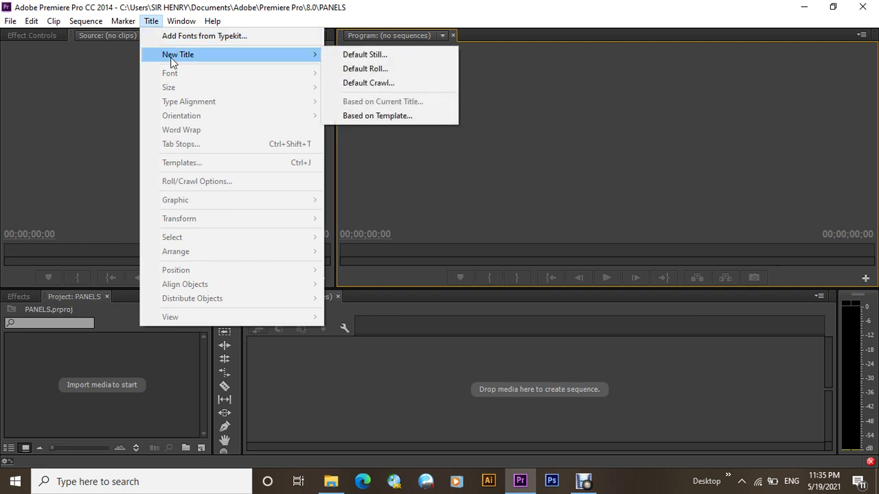
click(347, 58)
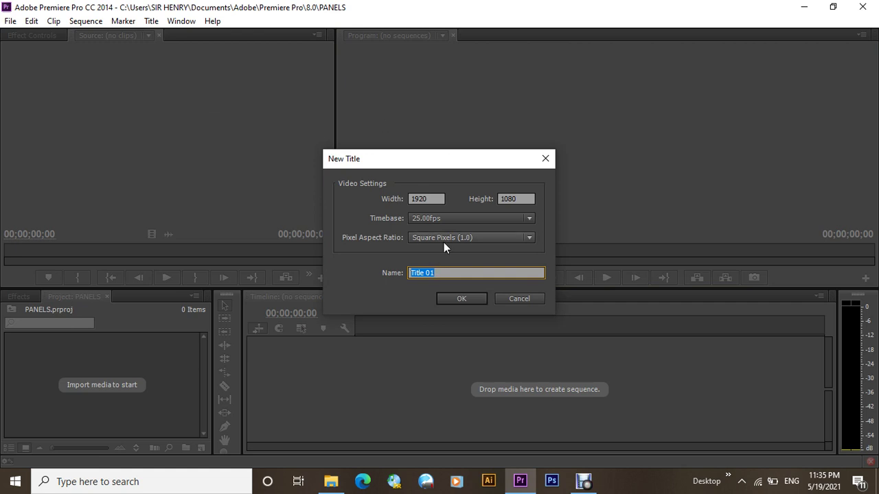
text(HENRY PRODUCTION)
click(470, 300)
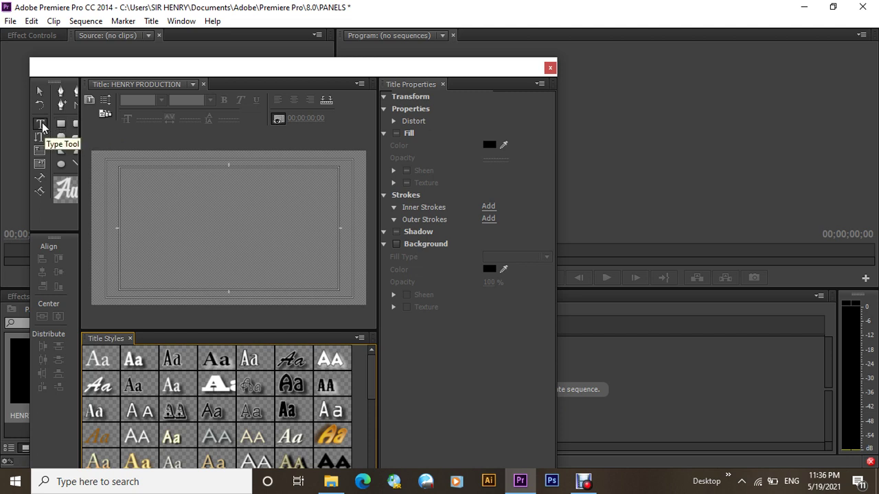
Add the text "HENRY PRODUCTION" to the title canvas with the Type tool
click(42, 125)
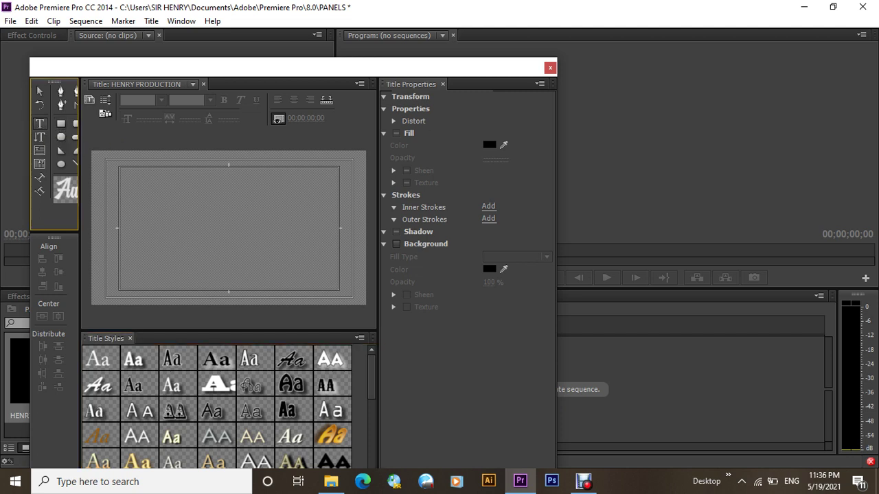
click(144, 219)
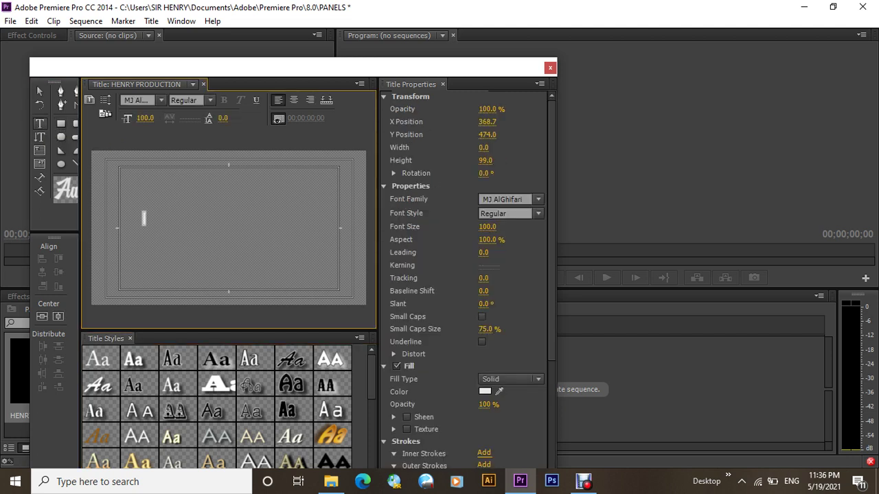
text(HENRY)
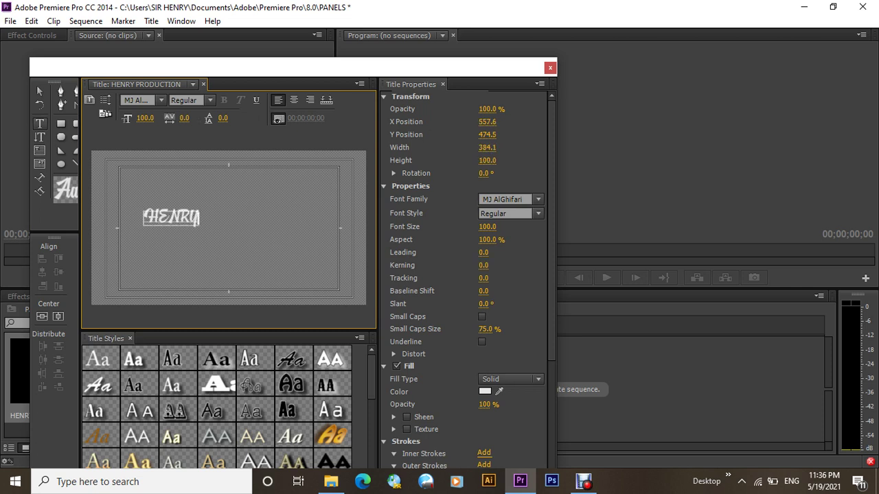
text( PROD)
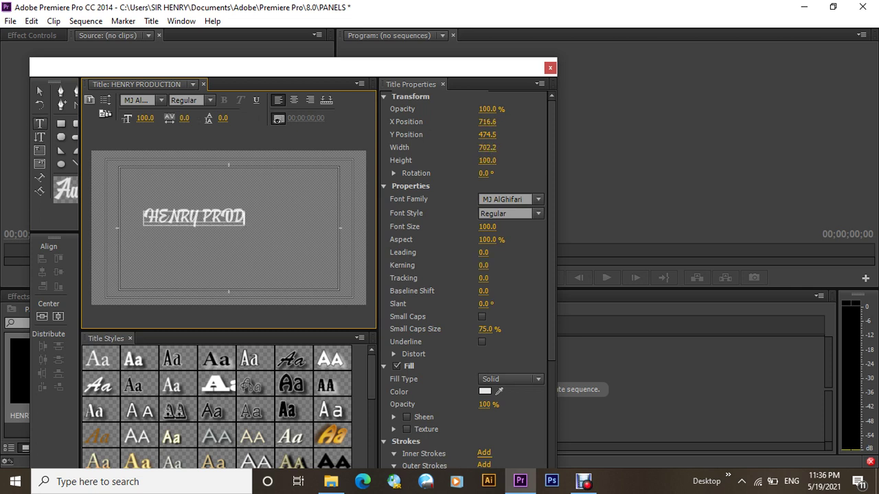
text(UCTION)
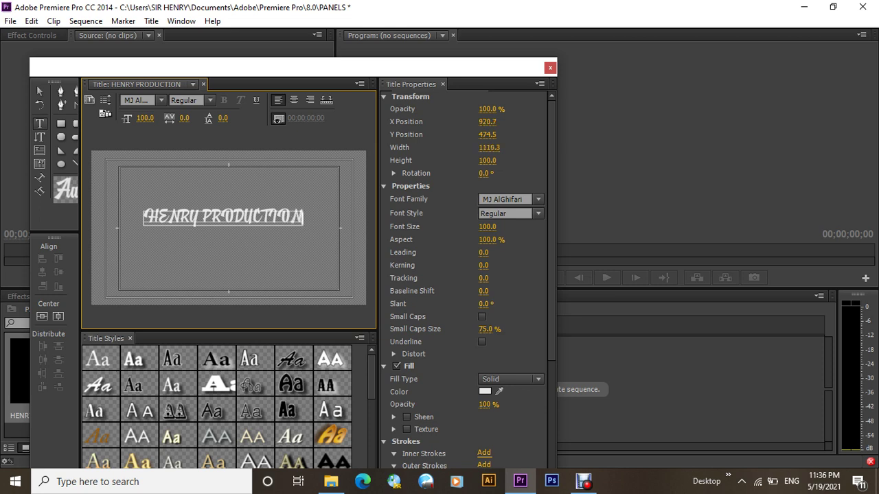
Try several title styles on the HENRY PRODUCTION text and settle on the white Chaparral Pro Bold style
click(39, 92)
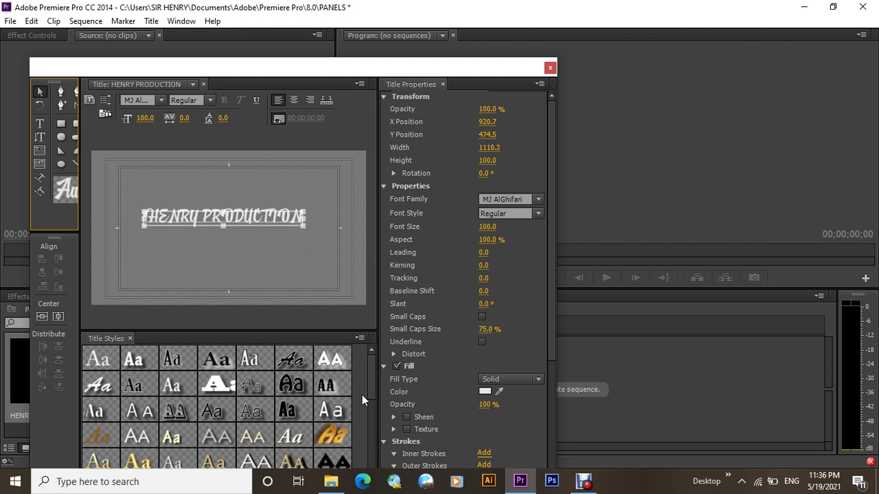
click(135, 360)
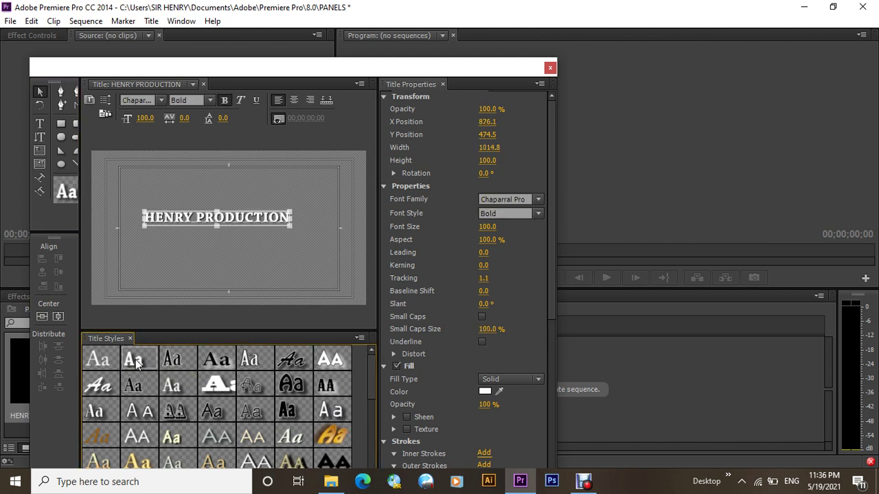
click(217, 363)
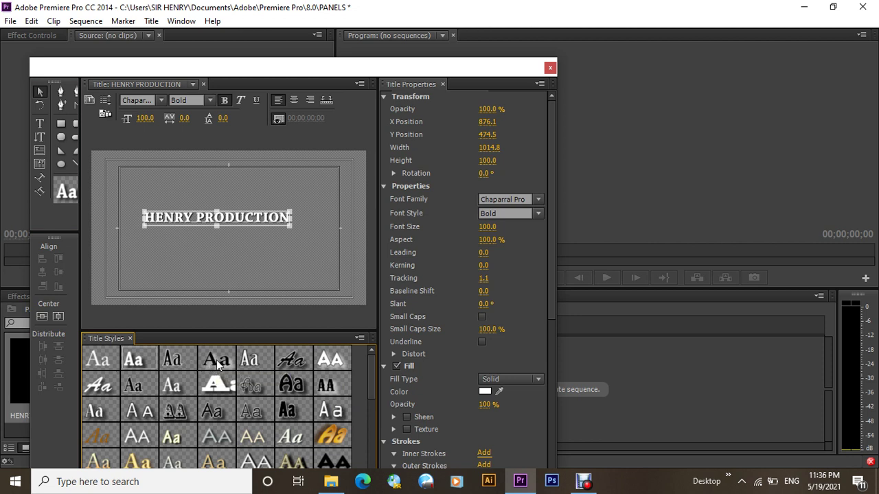
click(287, 362)
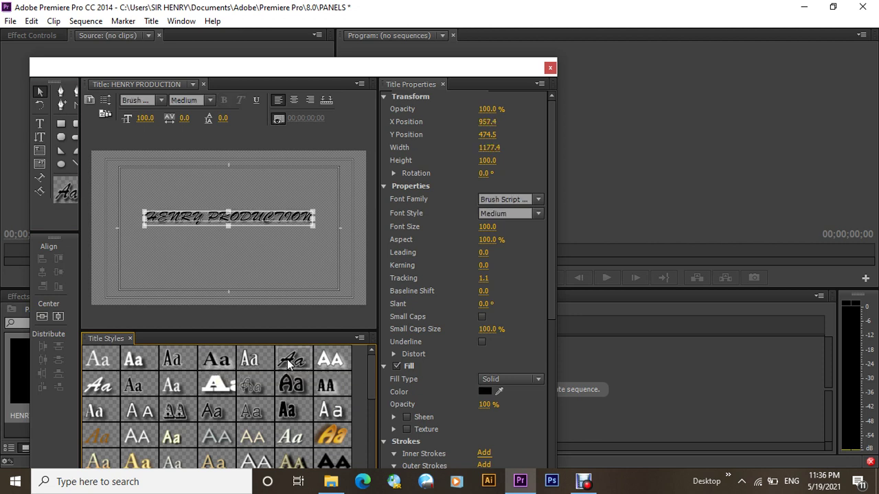
click(130, 361)
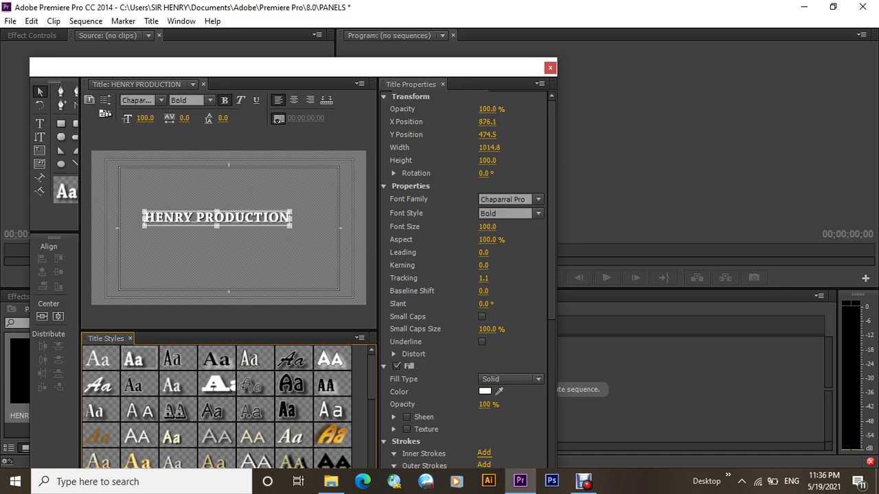
Center the HENRY PRODUCTION text vertically and horizontally in the frame and close the title editor
click(226, 267)
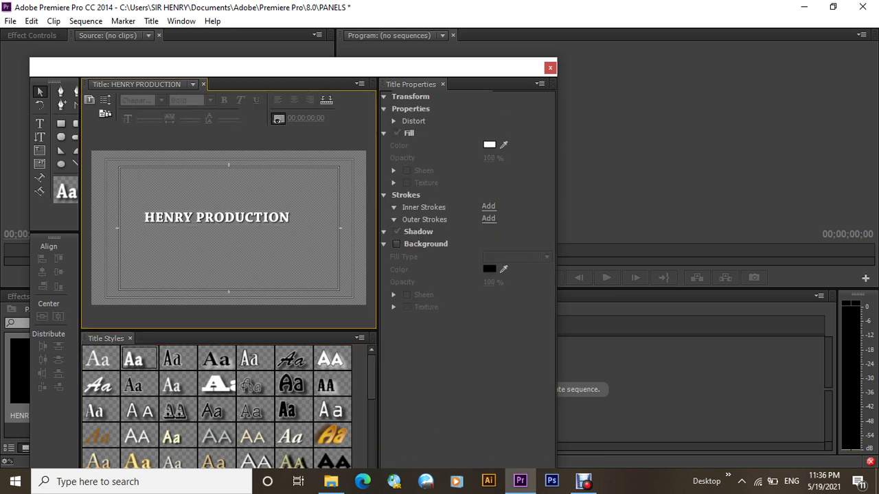
click(217, 217)
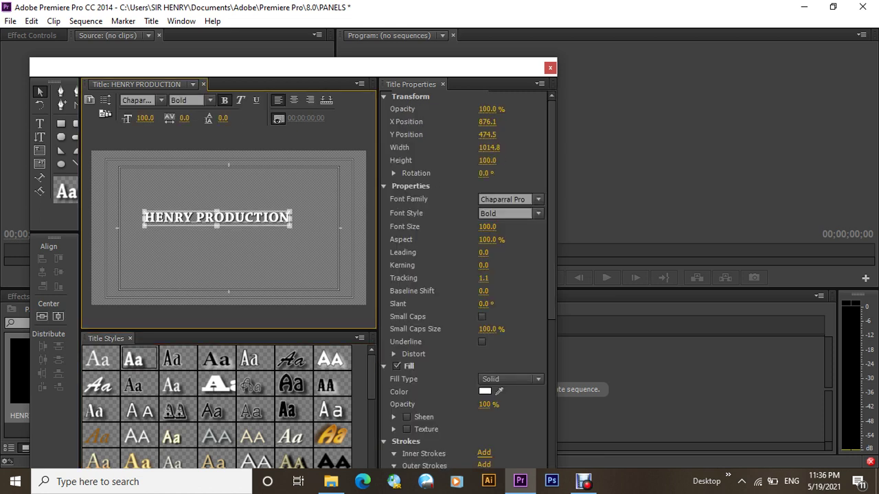
click(42, 317)
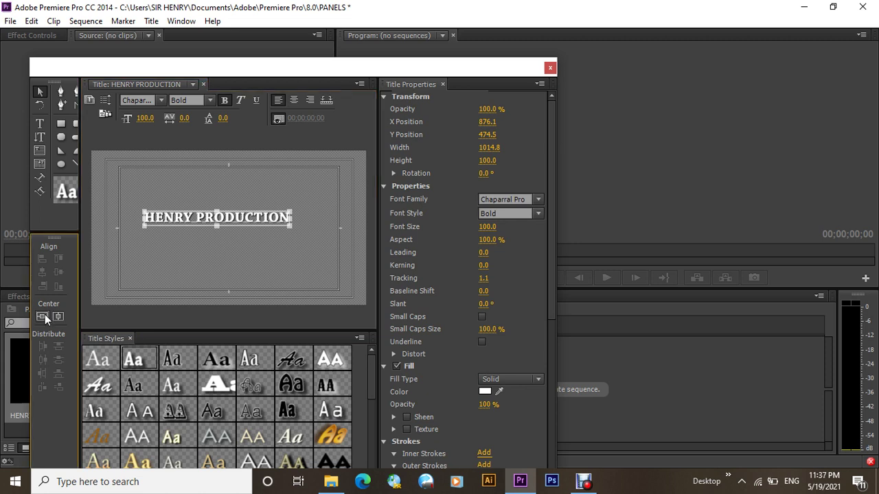
click(61, 316)
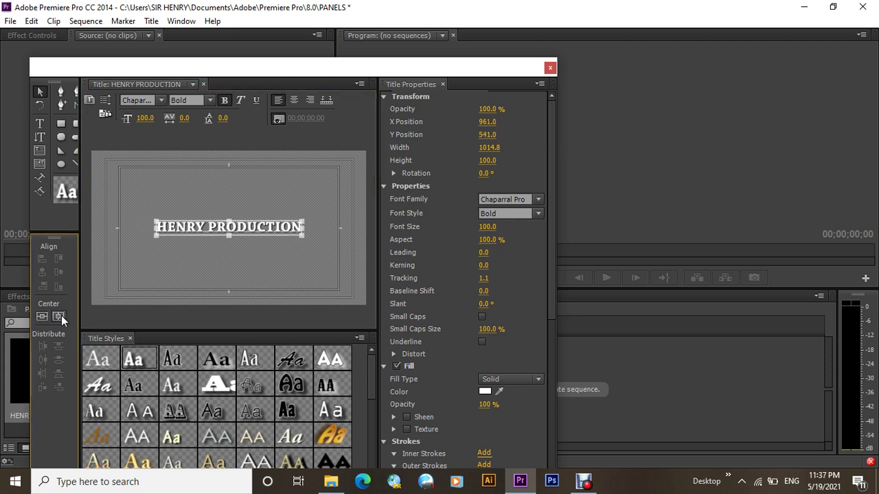
click(206, 268)
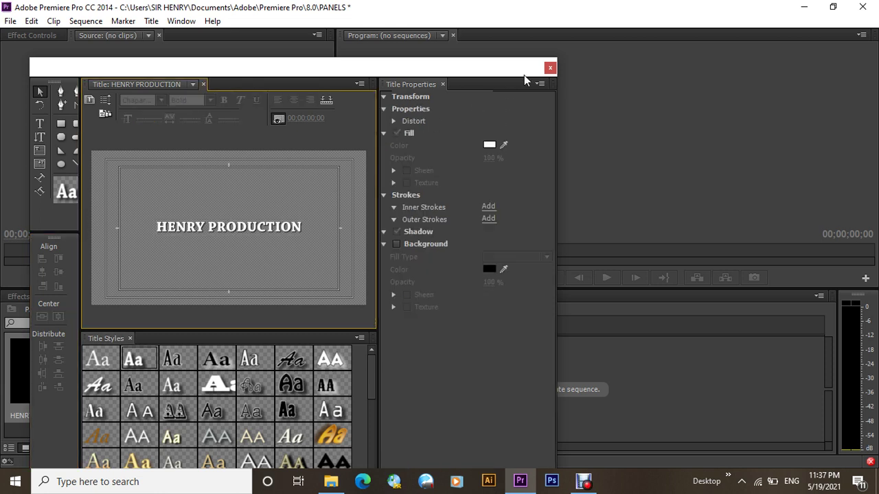
click(550, 68)
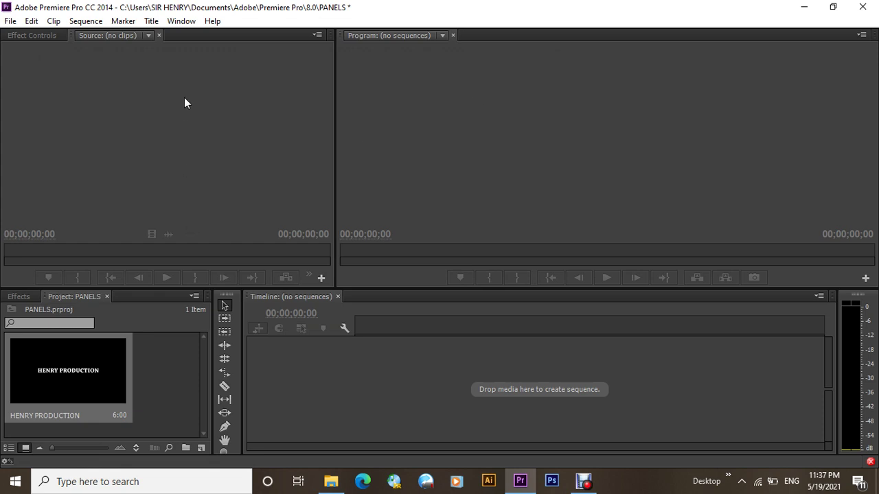
Create a second default still title named "2021" with the preset video settings
click(151, 21)
mouse_move(180, 61)
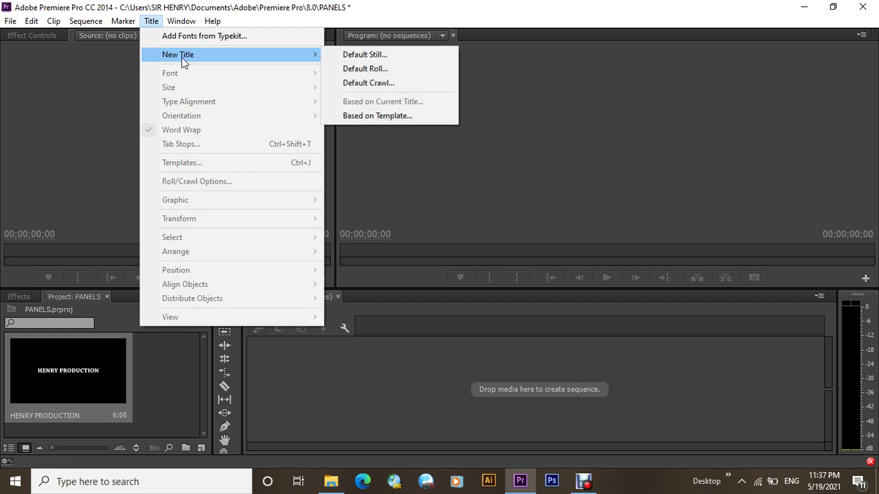
click(366, 53)
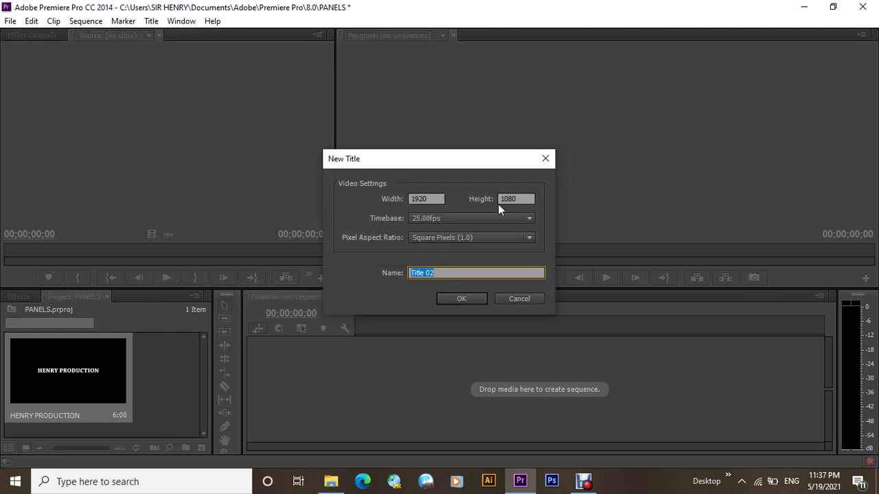
text(2021)
click(455, 301)
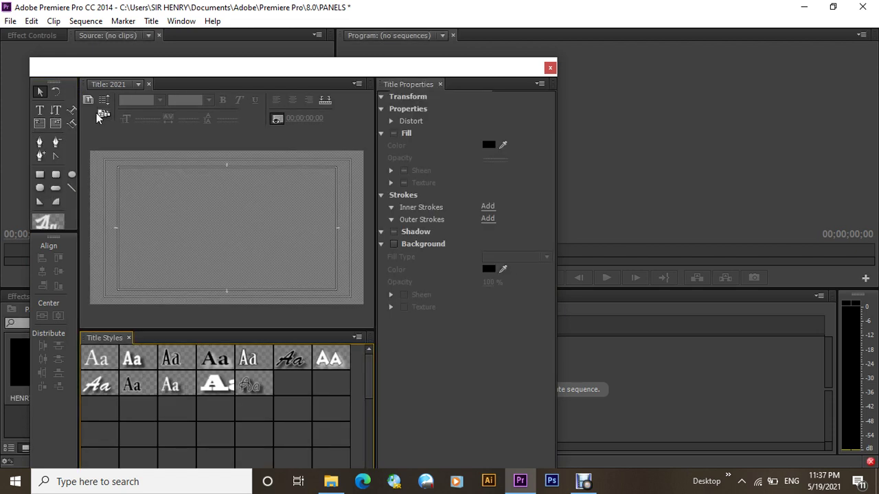
Add the text "2021" to the new title's canvas with the Type tool
click(40, 111)
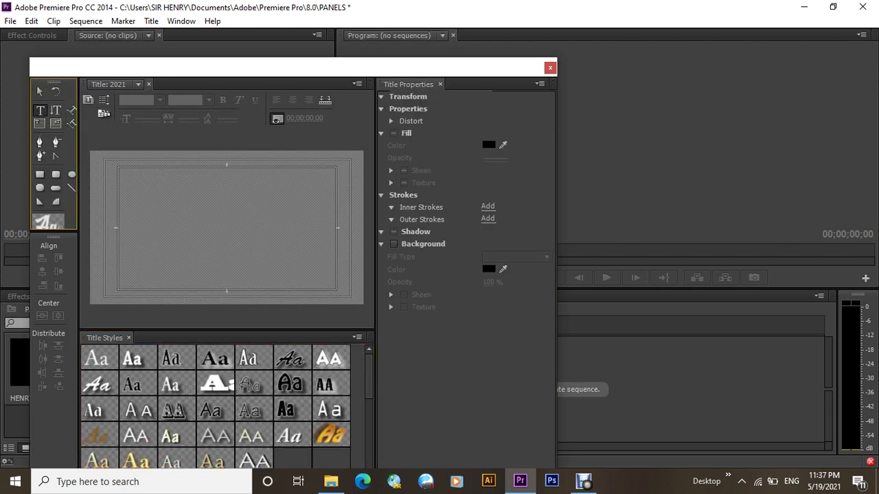
click(185, 231)
text(HEN)
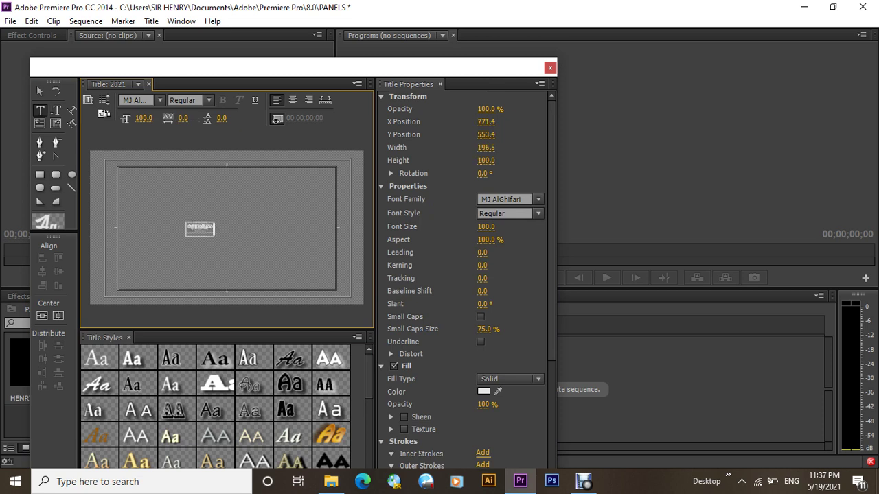
text(R)
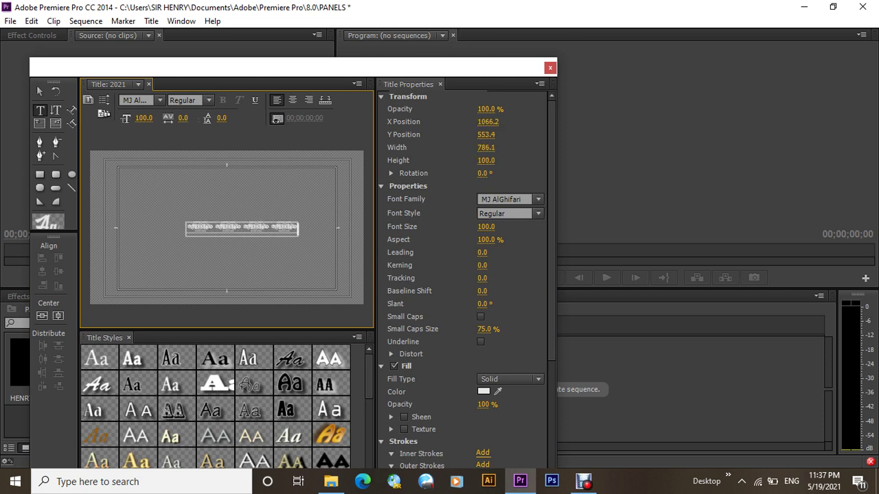
Apply the white Chaparral Pro Bold style to the 2021 text and center it both ways, closing the title editor
click(42, 93)
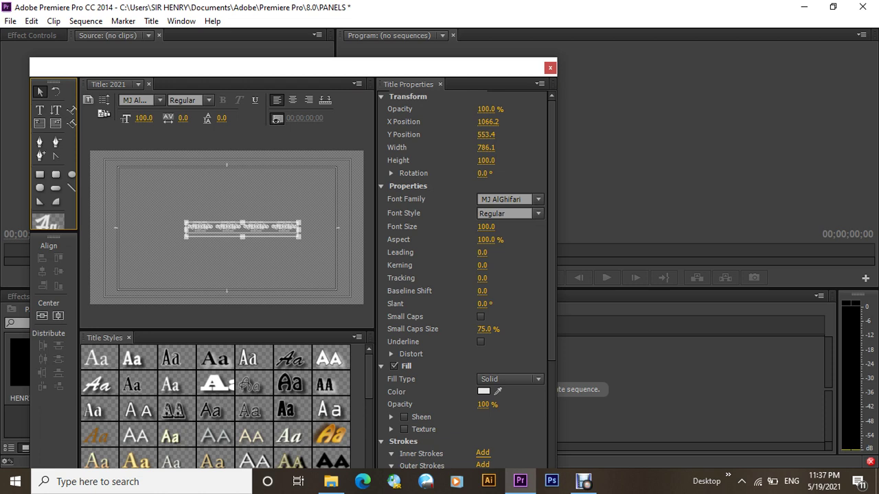
click(134, 366)
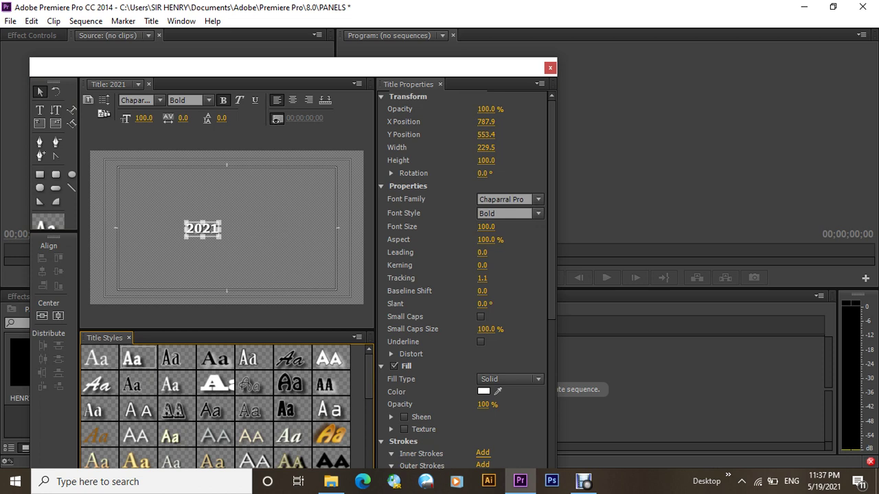
click(42, 316)
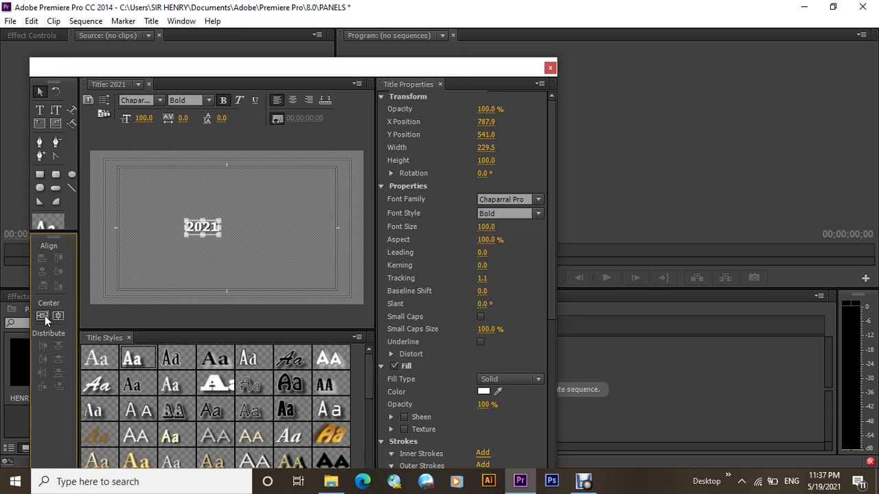
click(60, 315)
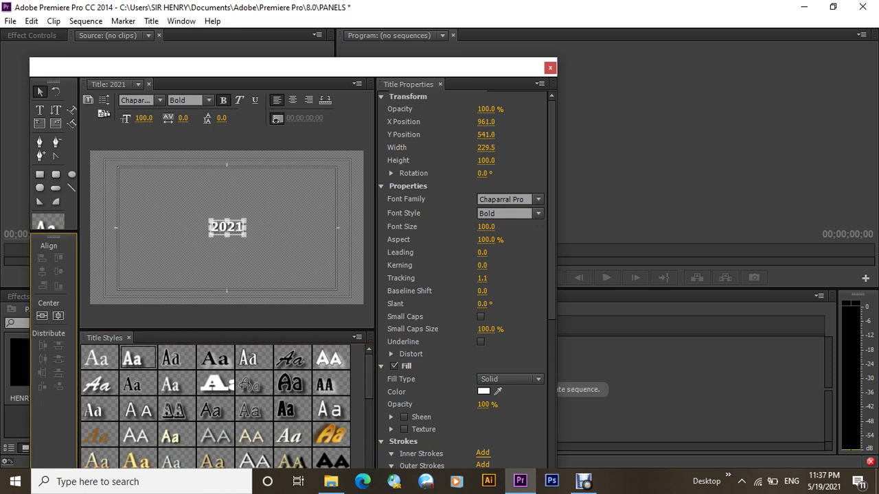
click(180, 264)
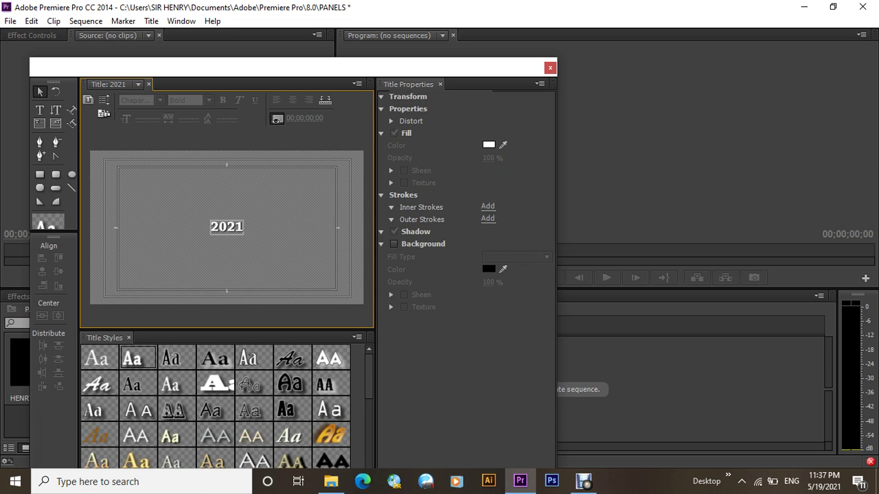
click(550, 69)
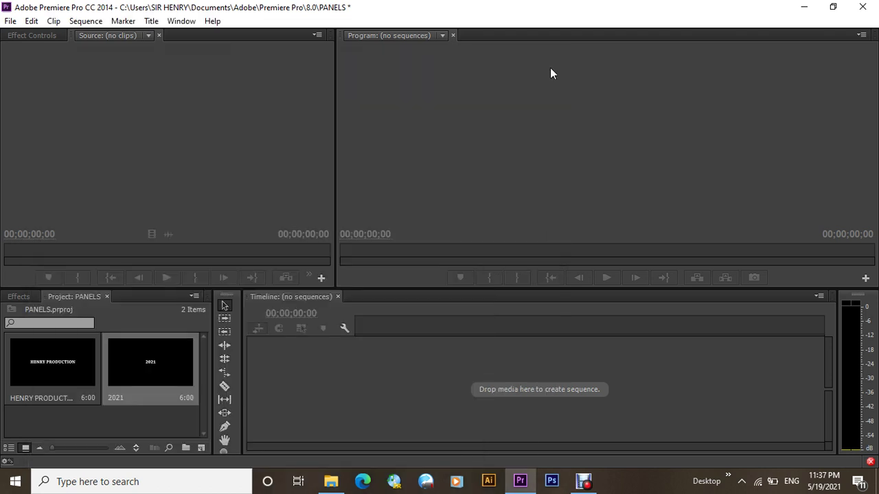
Create a third default still title named "DIRECTOR" with the preset video settings
click(150, 23)
mouse_move(186, 55)
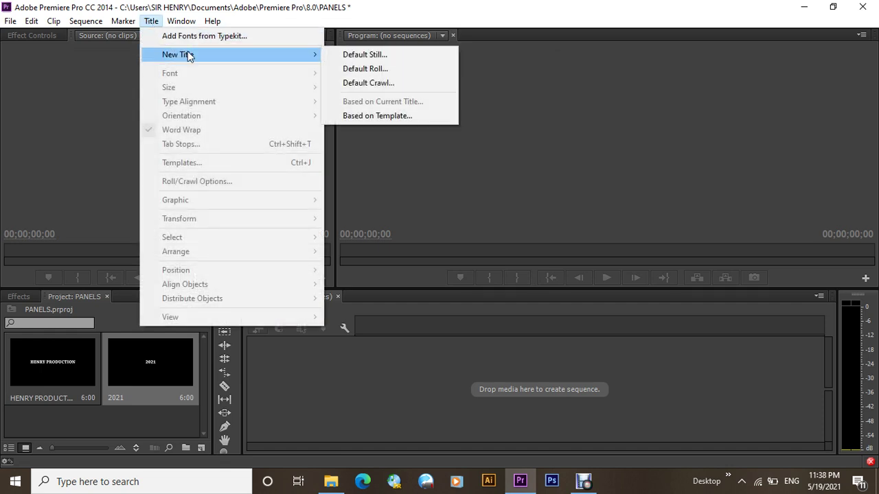
click(359, 56)
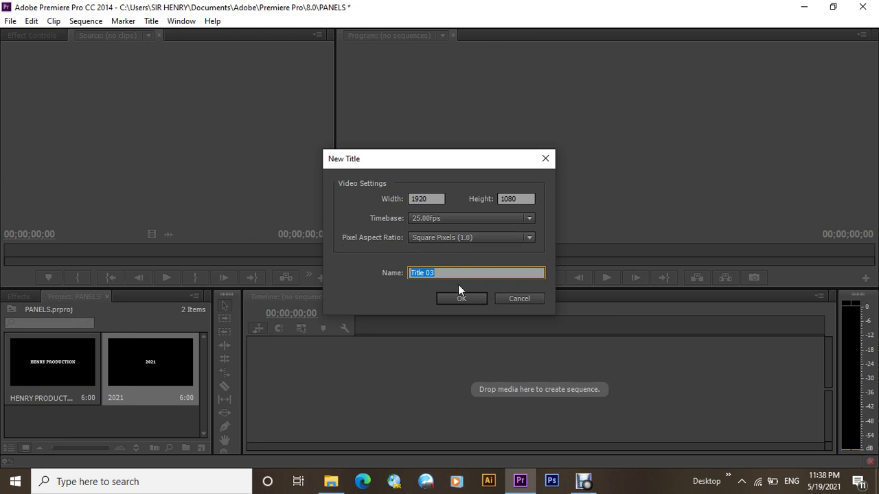
text(P)
key(BackSpace)
text(DIRECTOR)
click(471, 299)
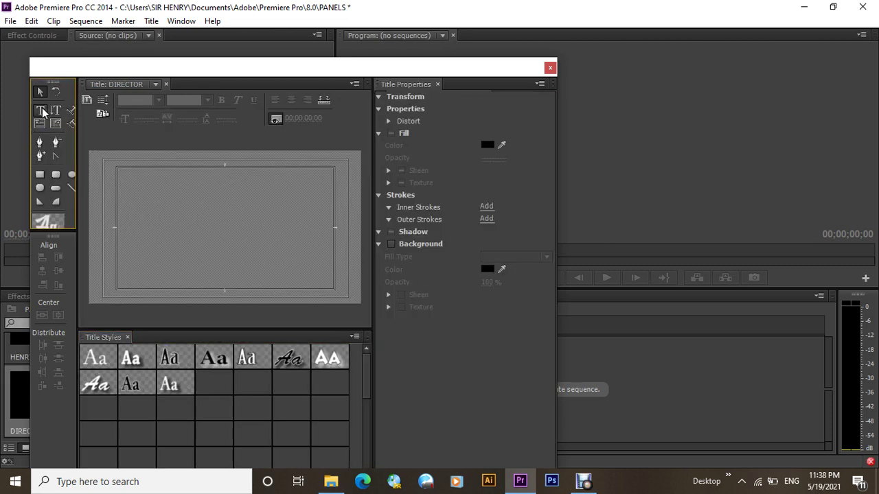
Add two lines of text to the DIRECTOR title's canvas: "DIRECTOR" with the director's name beneath it
click(143, 218)
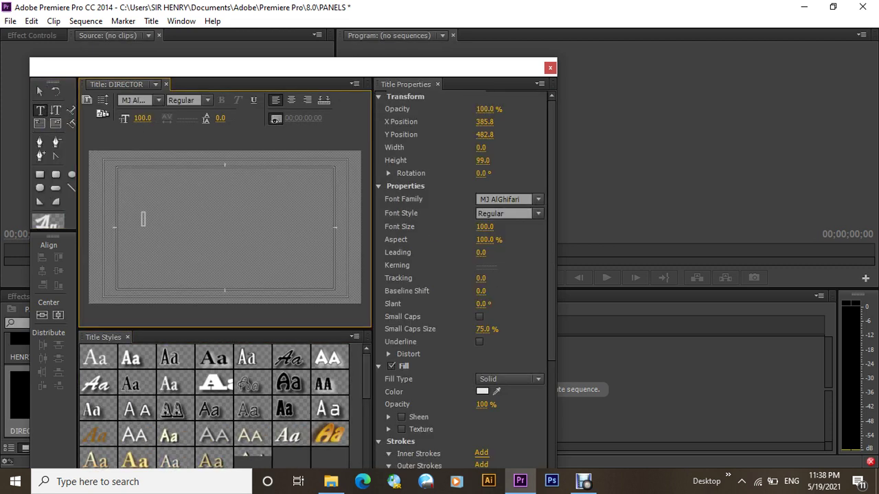
text(PIRE)
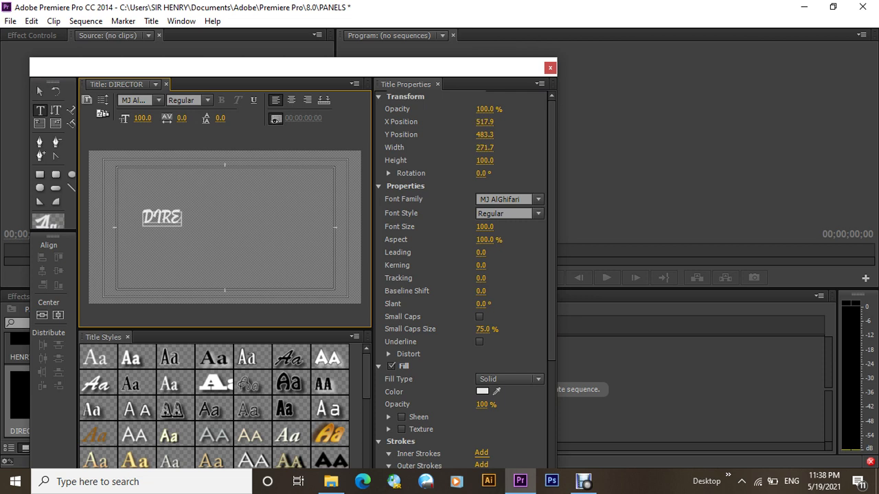
text(CTOR)
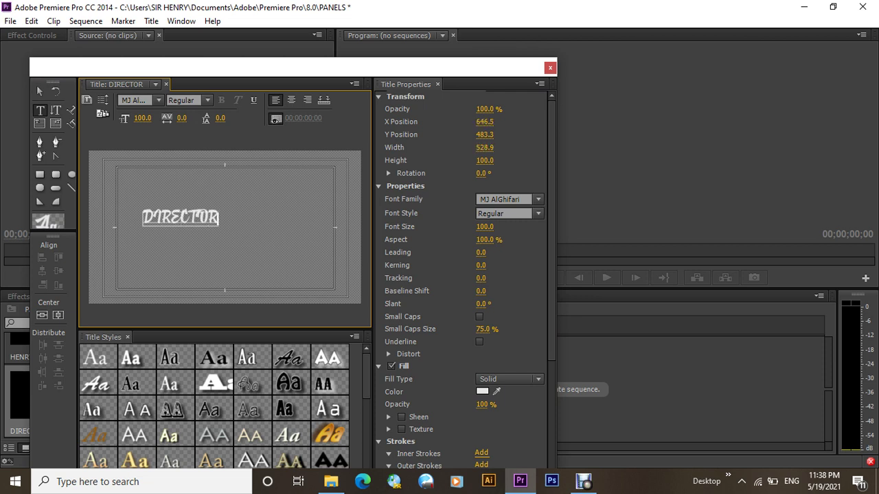
key(Return)
text(HENRY)
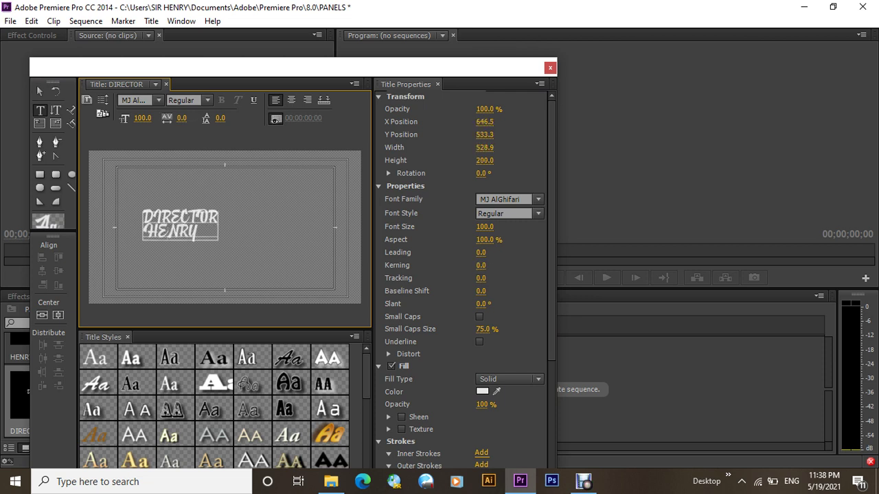
text( M)
Apply the plain white Adobe Caslon style to the DIRECTOR text block and make it bold (Semibold)
click(41, 93)
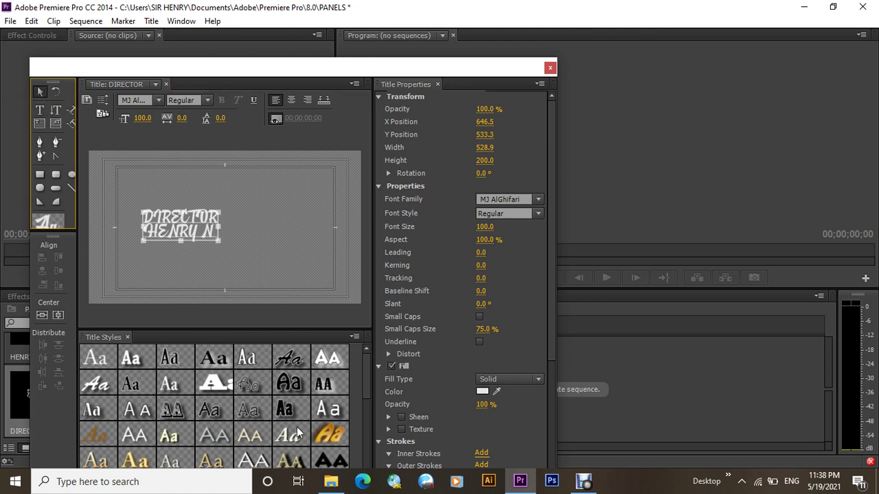
click(99, 358)
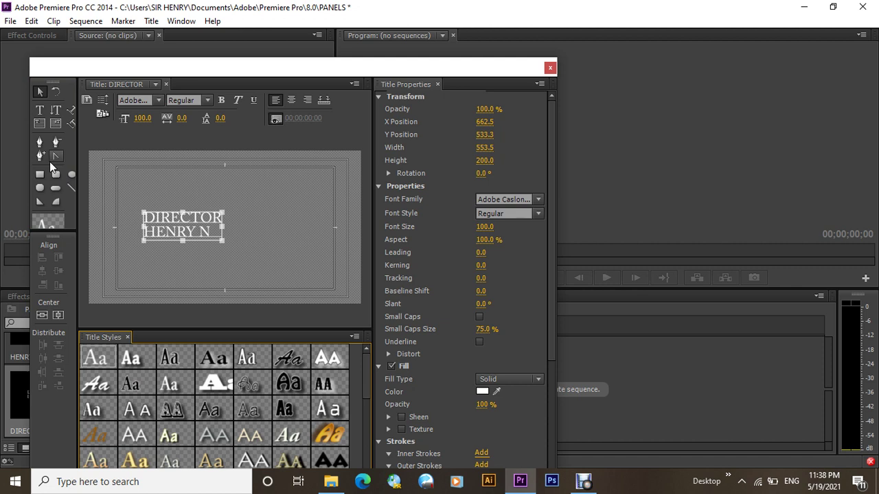
click(225, 97)
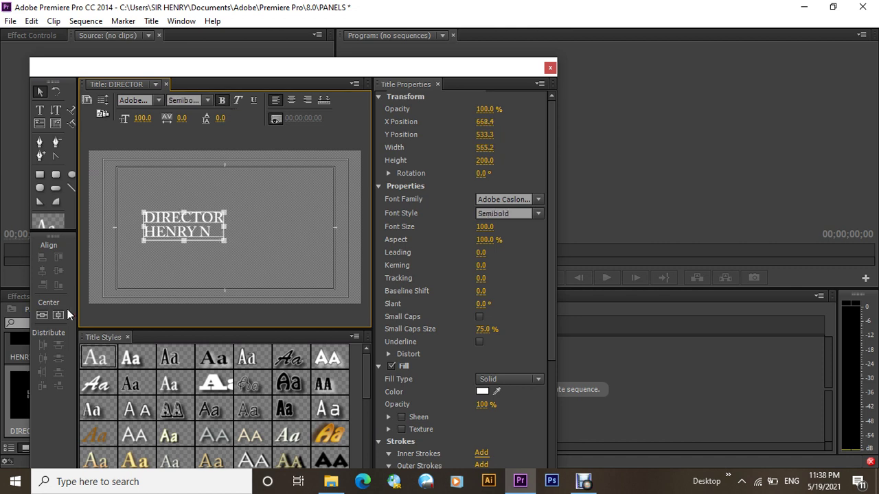
Center the DIRECTOR text block vertically and horizontally on the canvas, center-align its two lines, and close the title editor
click(43, 316)
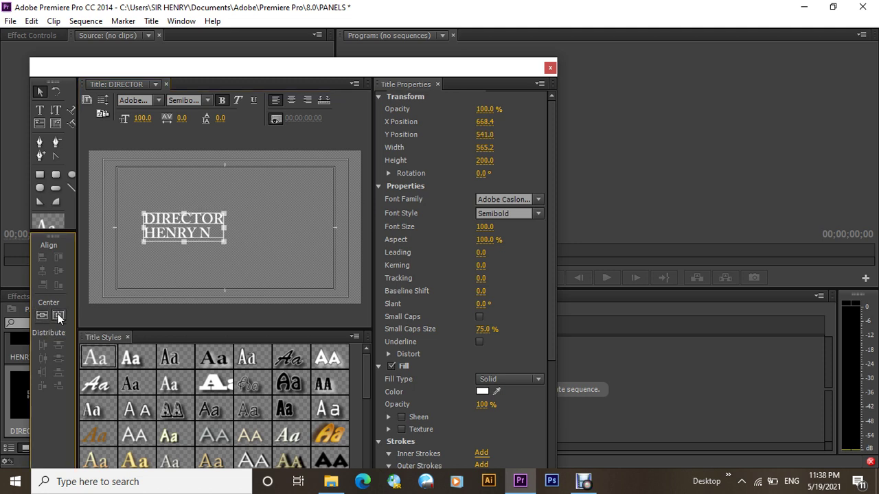
click(58, 315)
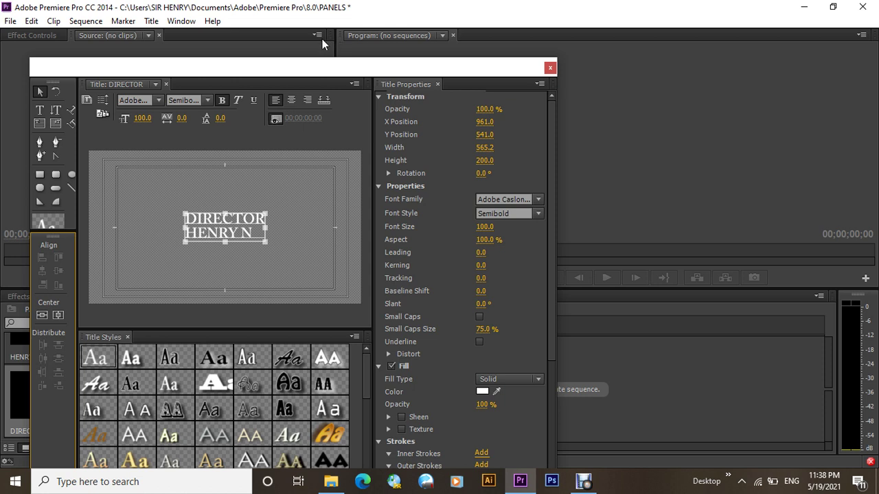
click(294, 100)
click(294, 259)
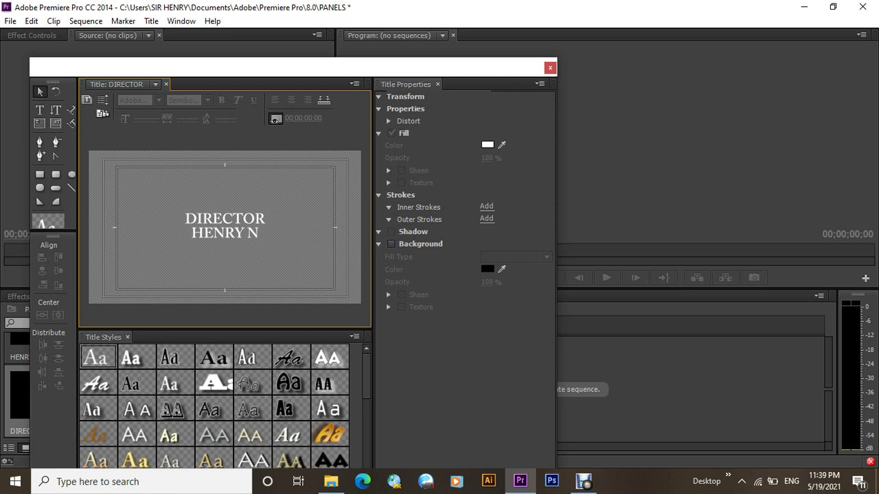
click(549, 69)
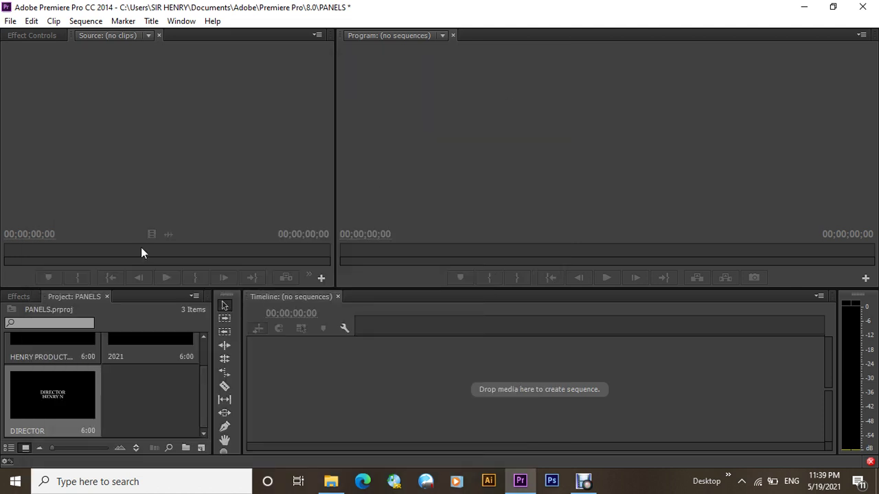
Create a fourth default still title named "PRODUCER" with the preset 1920 × 1080, 25 fps video settings
click(151, 22)
mouse_move(169, 54)
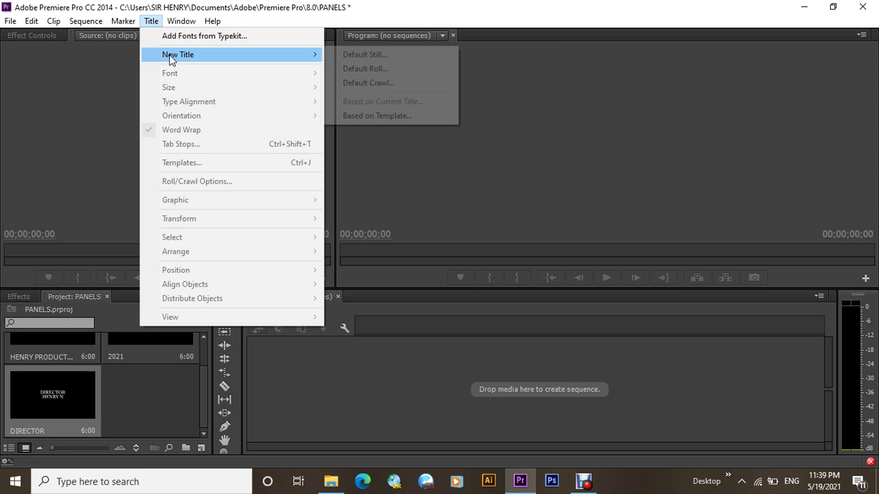
click(363, 54)
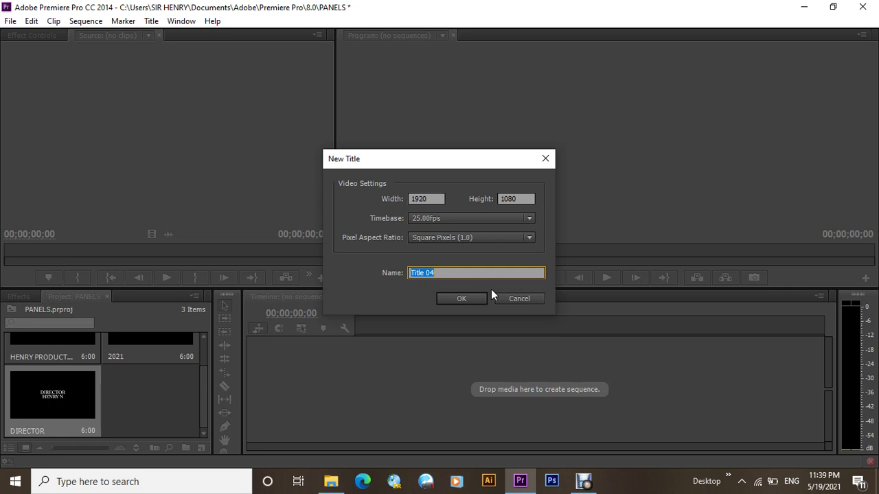
text(PRODUCER)
click(461, 299)
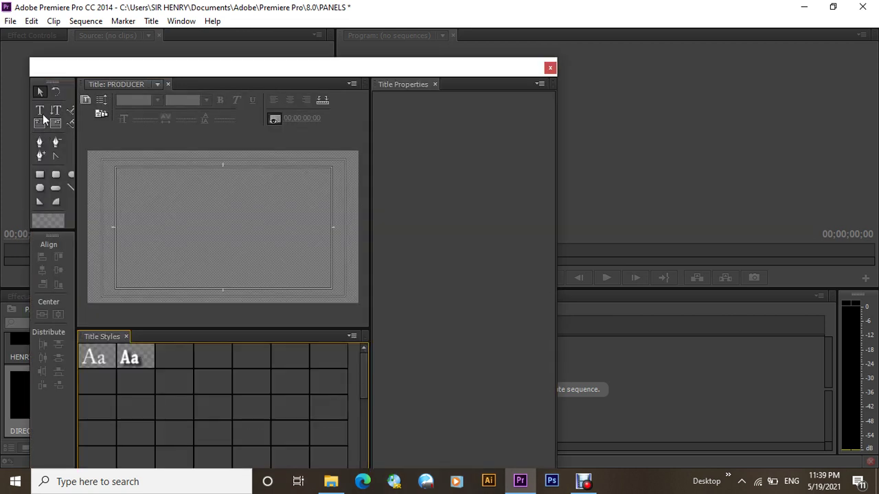
Add two lines of text to the PRODUCER title's canvas with the Type tool: "PRODUCER" with the producer's name beneath it
click(42, 114)
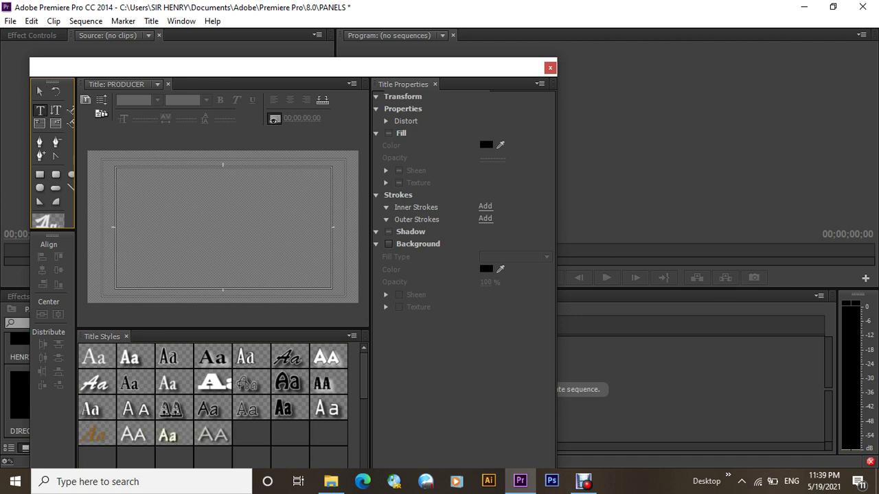
click(148, 224)
text(PRO)
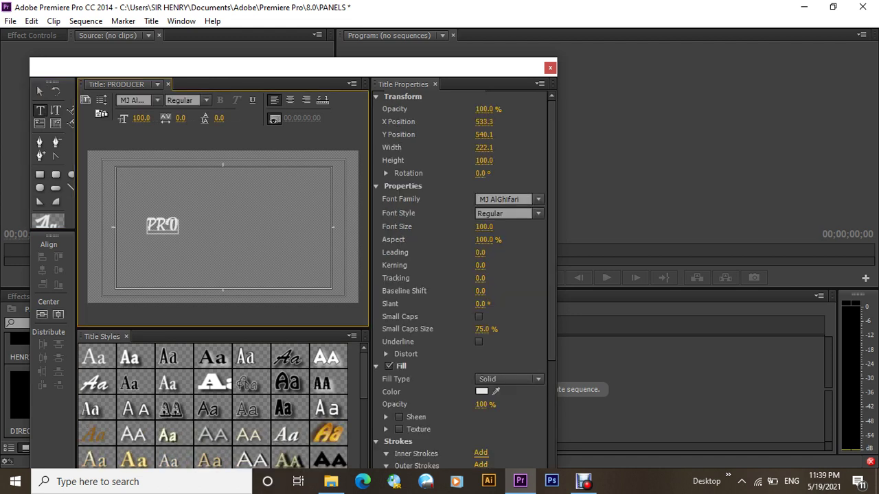
text(DUCER)
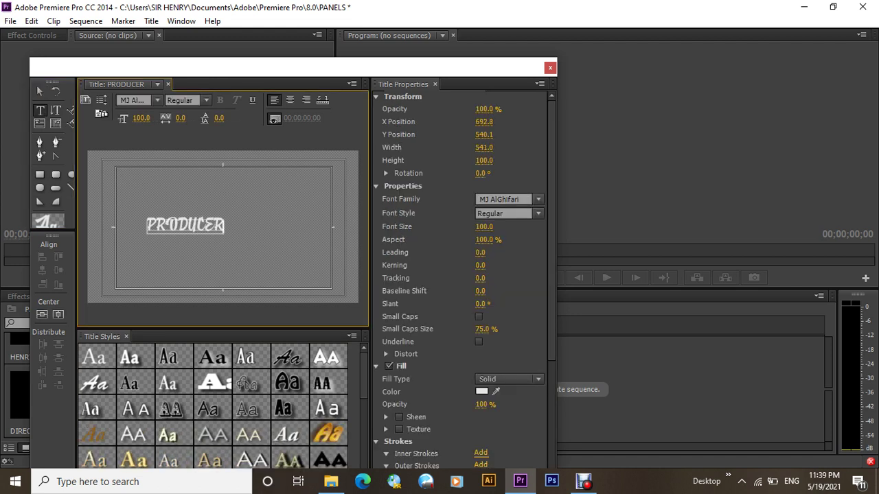
key(Return)
text(ALAMAR)
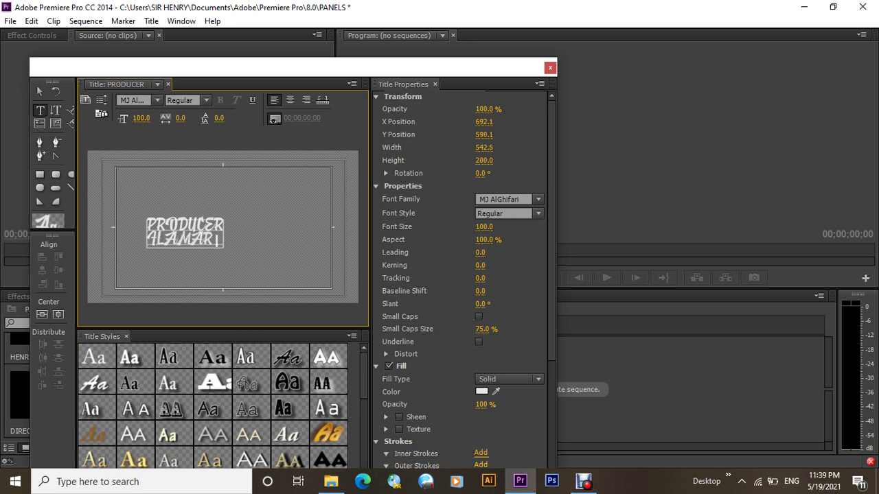
text( K)
Apply the plain white Adobe Caslon style to the PRODUCER text block and make it bold (Semibold)
click(41, 93)
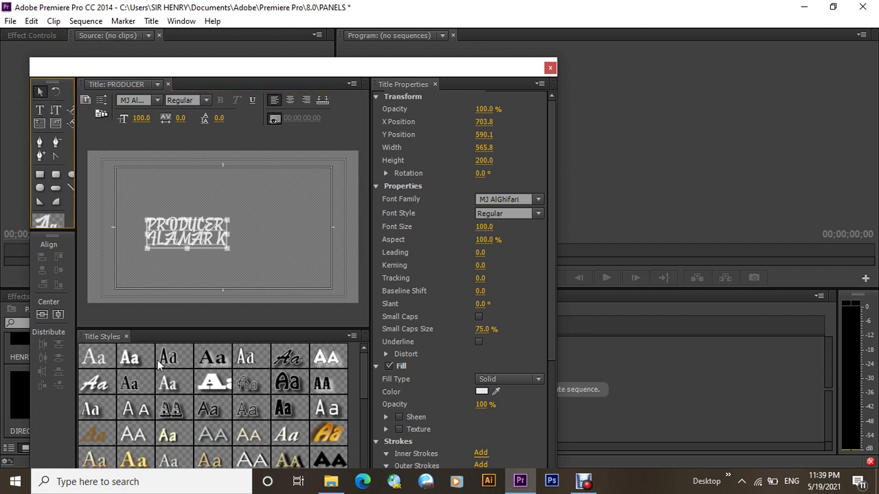
click(93, 356)
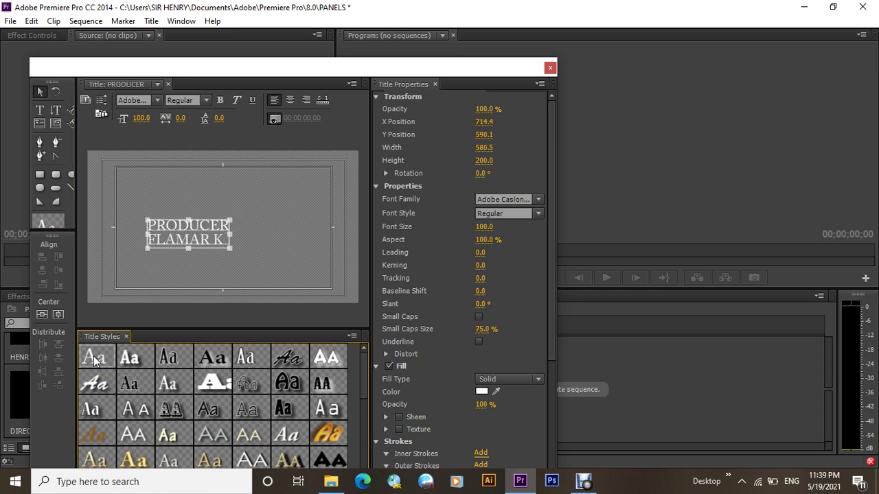
click(221, 99)
click(220, 101)
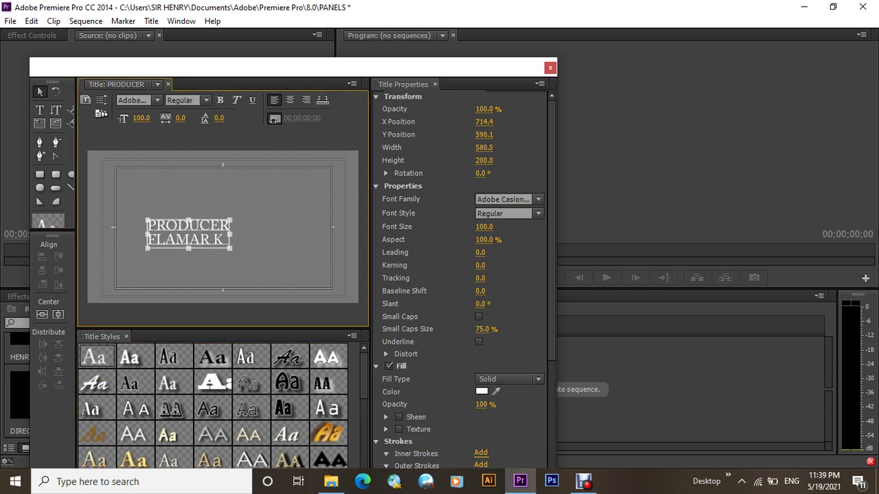
click(220, 100)
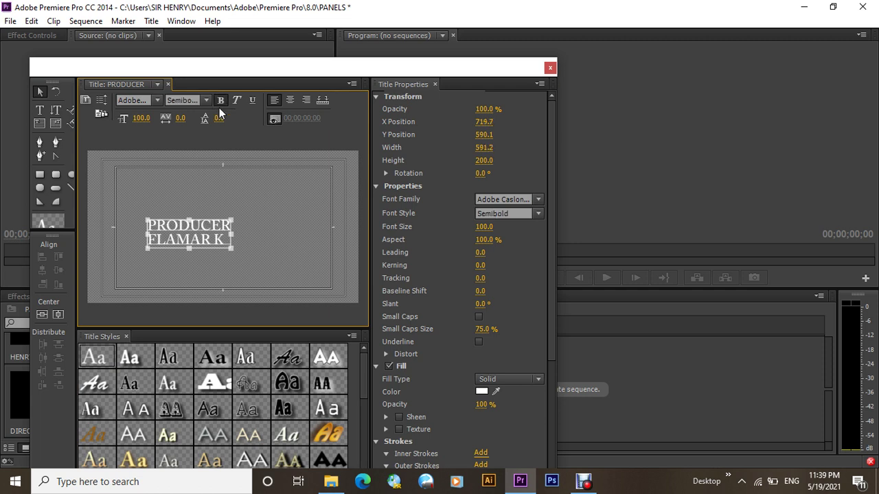
Center-align the PRODUCER text lines, center the block both ways on the canvas, and close the title editor
click(291, 101)
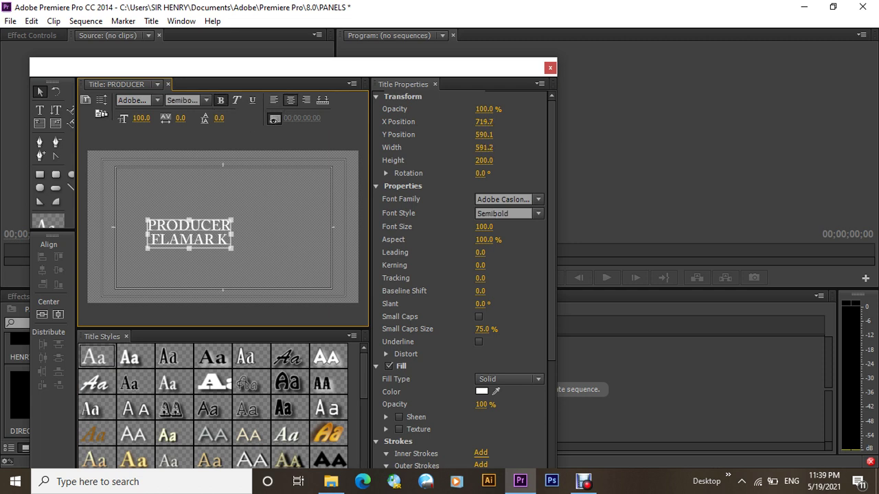
click(58, 314)
click(57, 314)
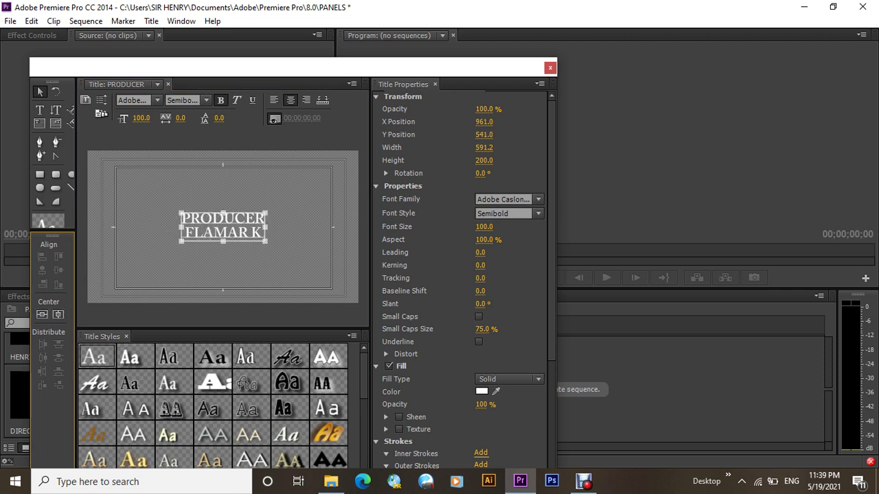
click(137, 268)
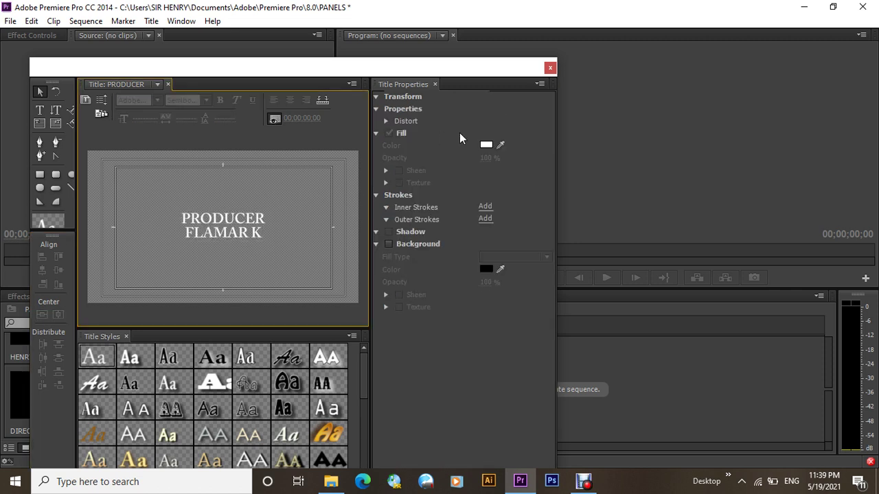
click(550, 68)
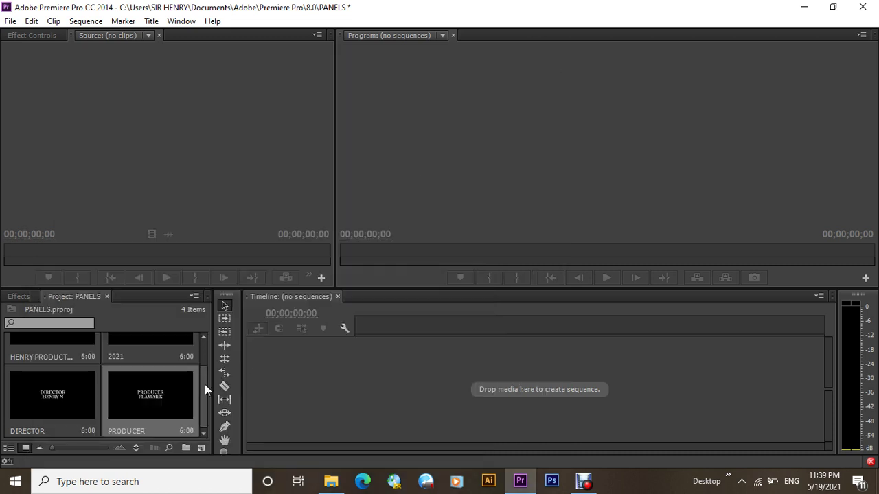
Load the HENRY PRODUCTION title into the Source monitor and create a new sequence from it in the empty timeline
drag(204, 384, 204, 350)
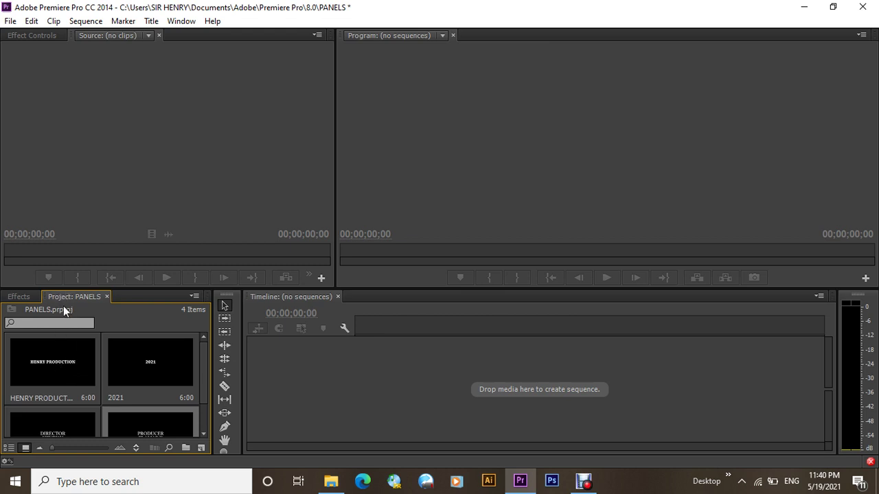
click(66, 360)
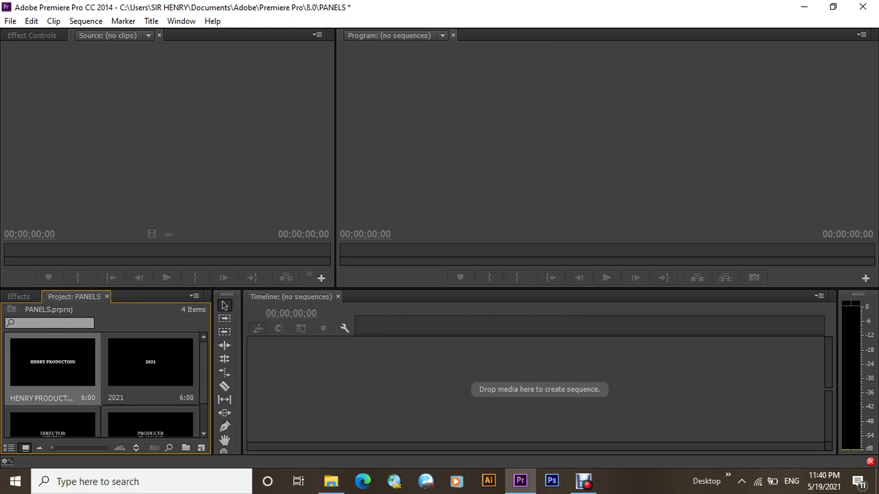
double_click(66, 360)
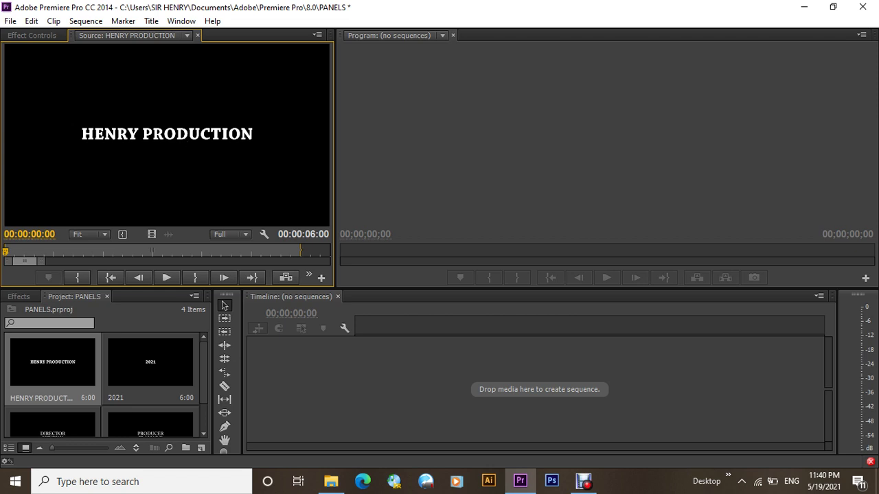
drag(167, 133, 539, 390)
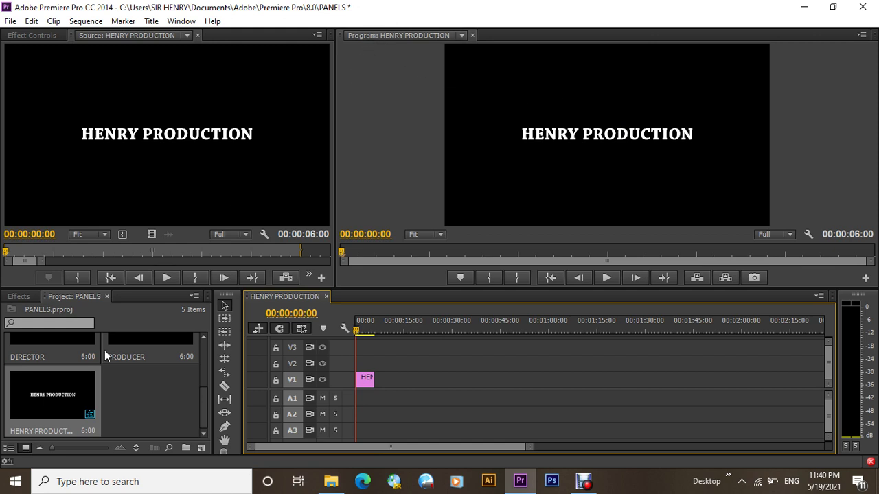
Load the 2021 title into the Source monitor and place it on track V2, starting where the HENRY PRODUCTION clip ends
drag(204, 391, 209, 357)
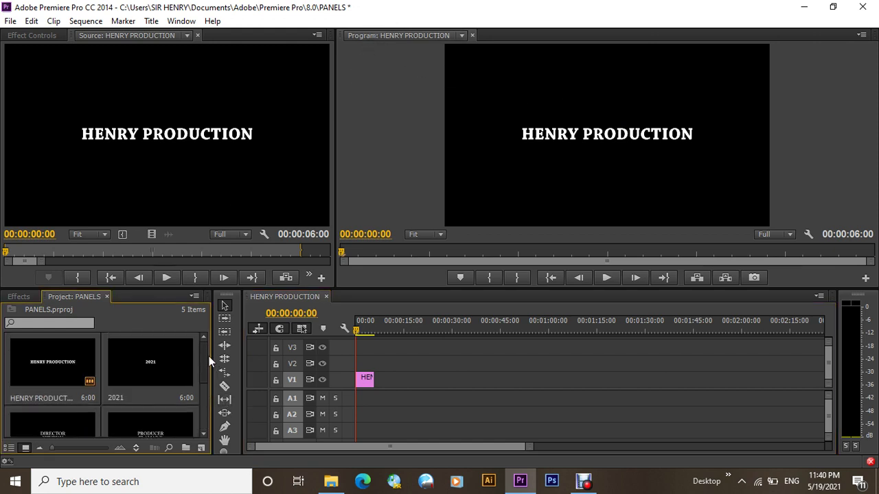
click(135, 362)
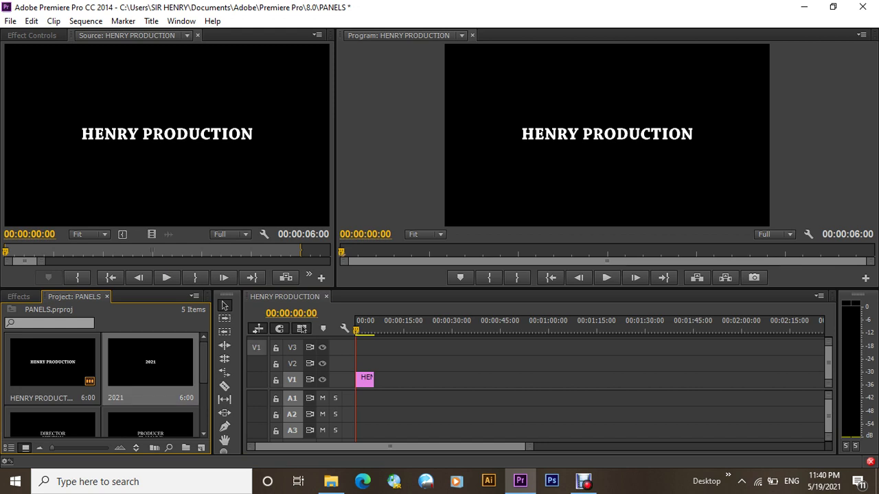
double_click(135, 362)
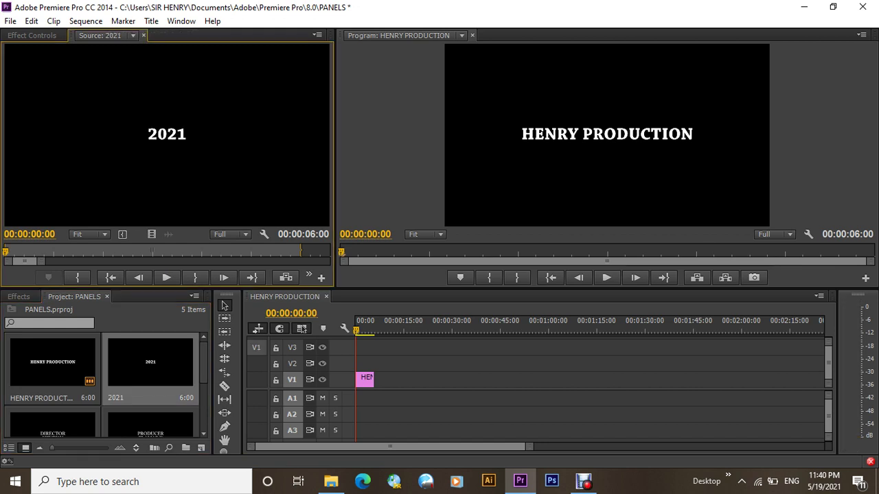
drag(135, 362, 377, 366)
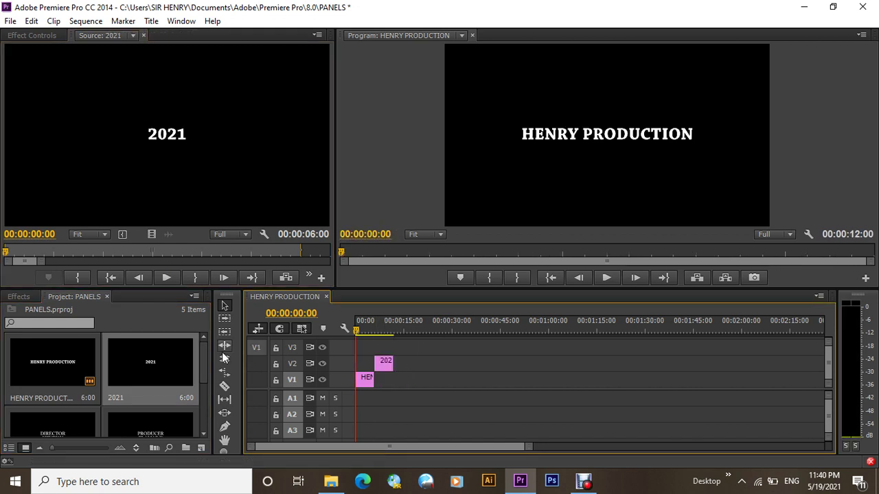
Place the DIRECTOR title on V1 right after the 2021 clip and the PRODUCER title on V2 right after DIRECTOR
mouse_move(203, 373)
mouse_down()
mouse_move(205, 404)
mouse_move(205, 386)
mouse_up()
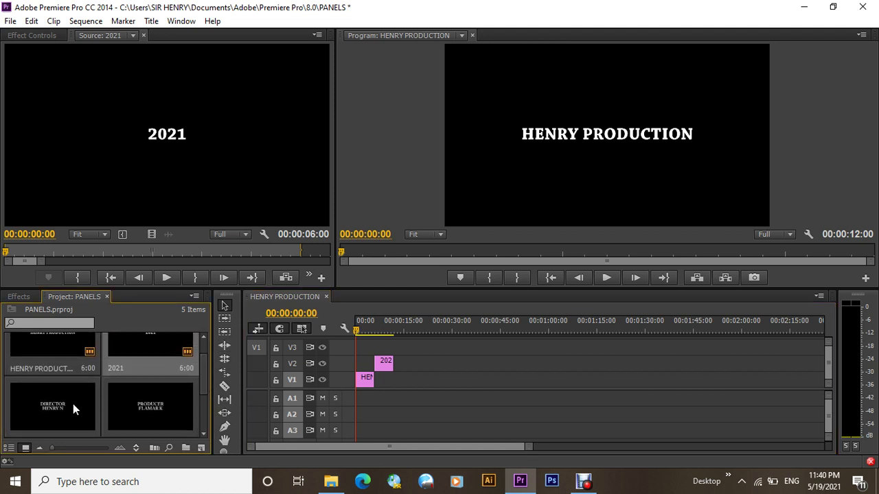
drag(73, 404, 214, 387)
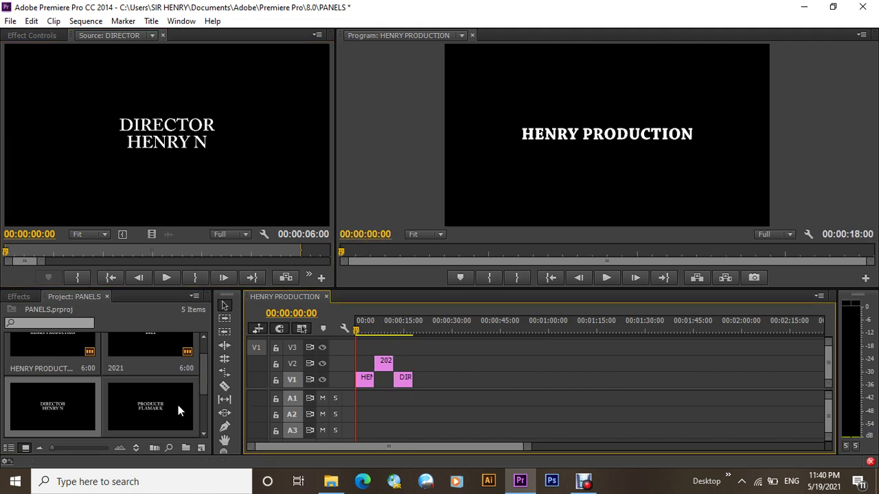
drag(164, 410, 421, 361)
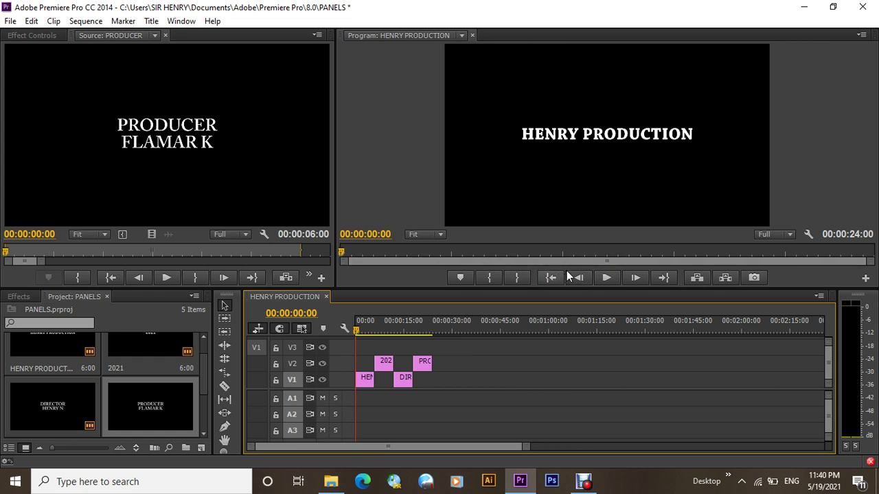
Play the assembled title sequence from its start in the Program monitor
click(607, 277)
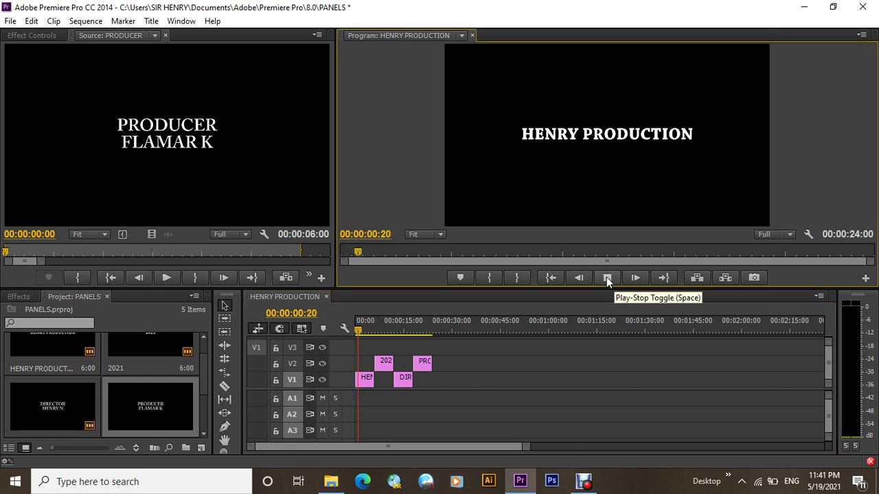